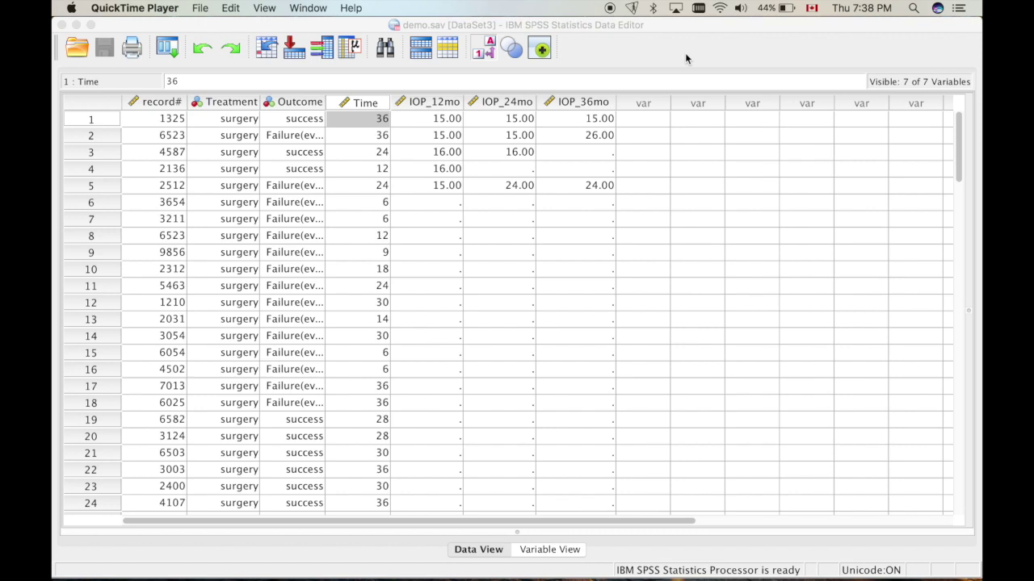
# Browse the data grid, then open and dismiss the Time column's options without sorting.
pyautogui.click(685, 58)
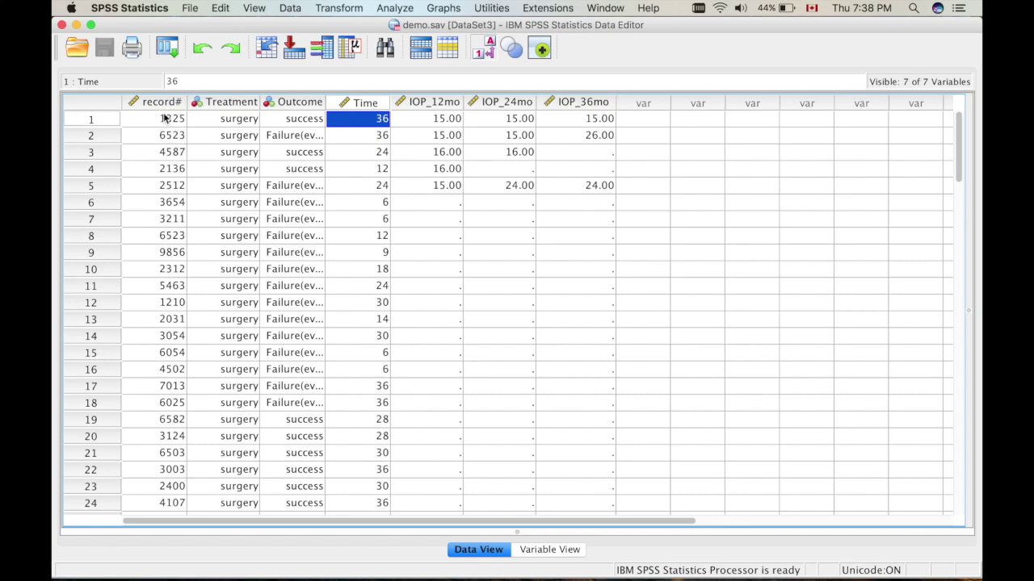
pyautogui.scroll(-20, 192, 153)
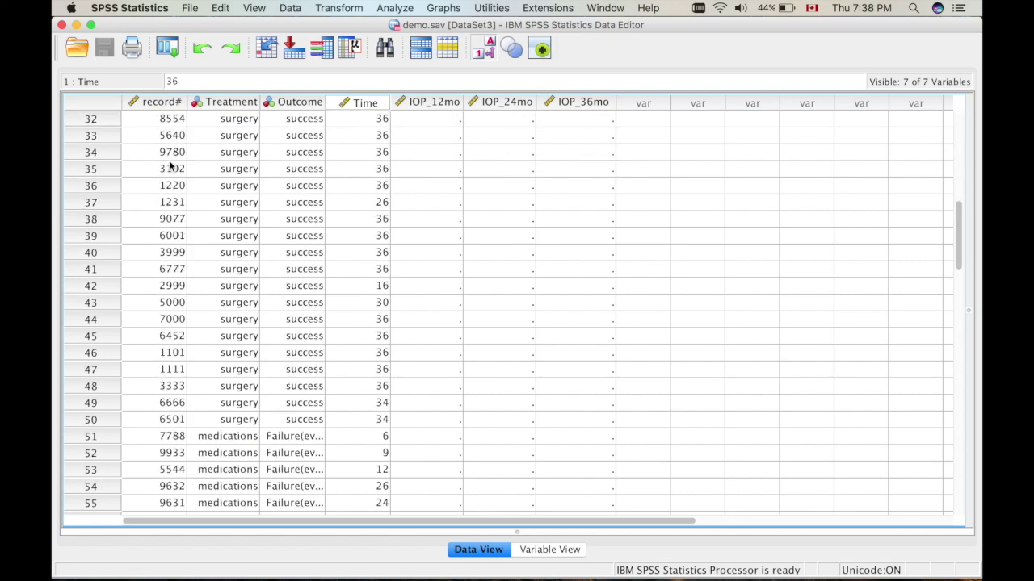
pyautogui.scroll(20, 187, 372)
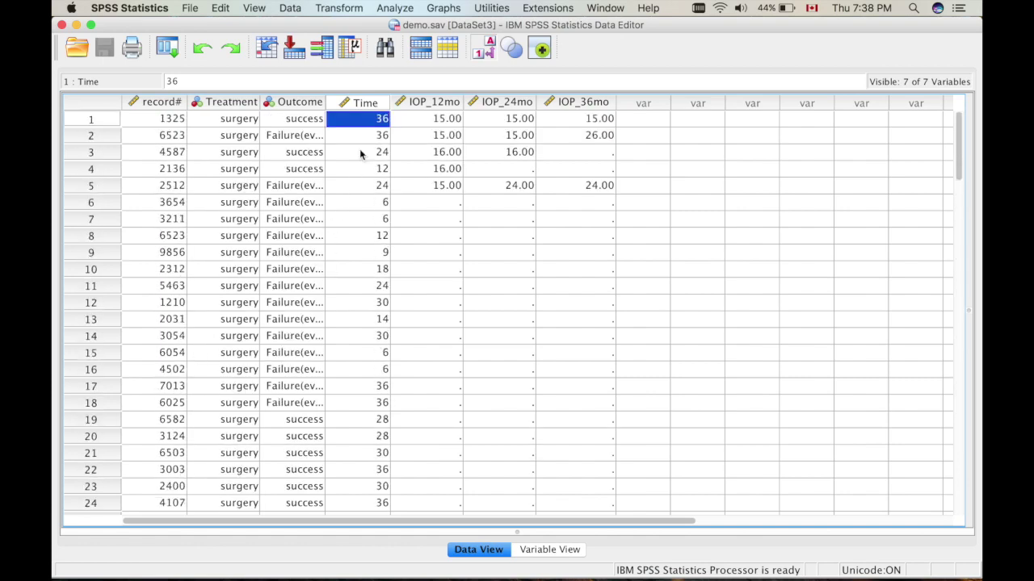
pyautogui.rightClick(376, 102)
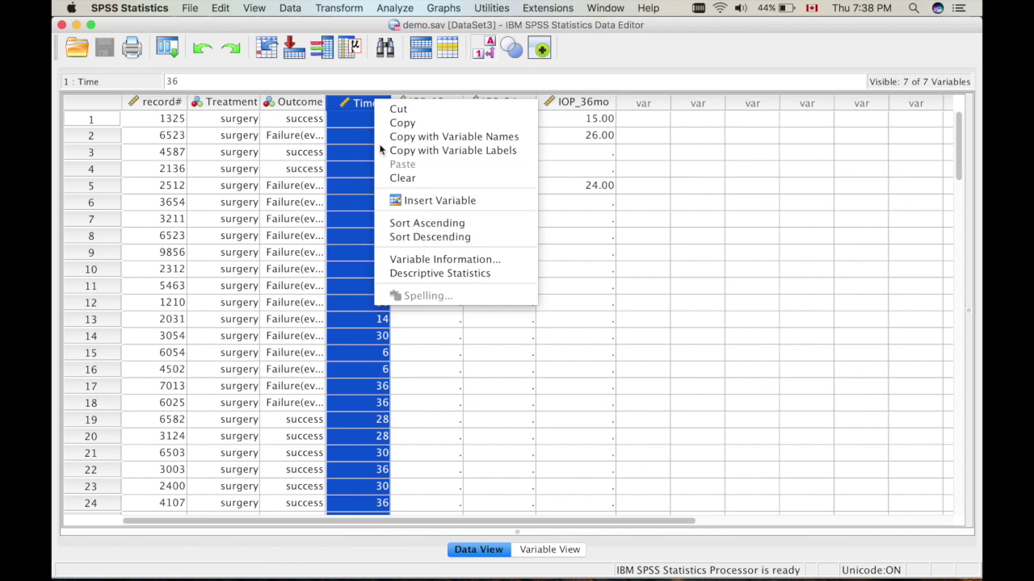
pyautogui.click(351, 108)
pyautogui.click(367, 118)
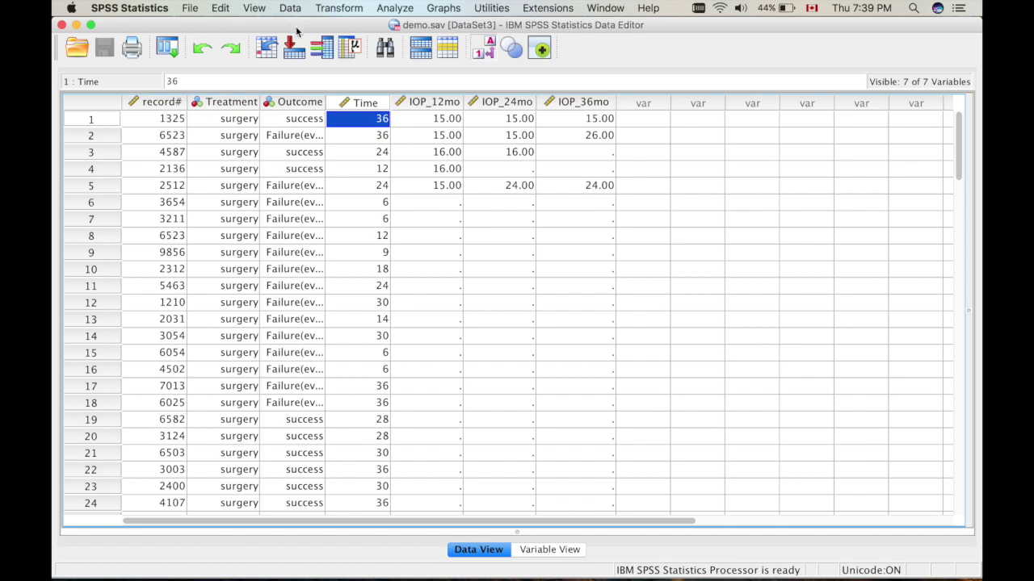
pyautogui.click(361, 102)
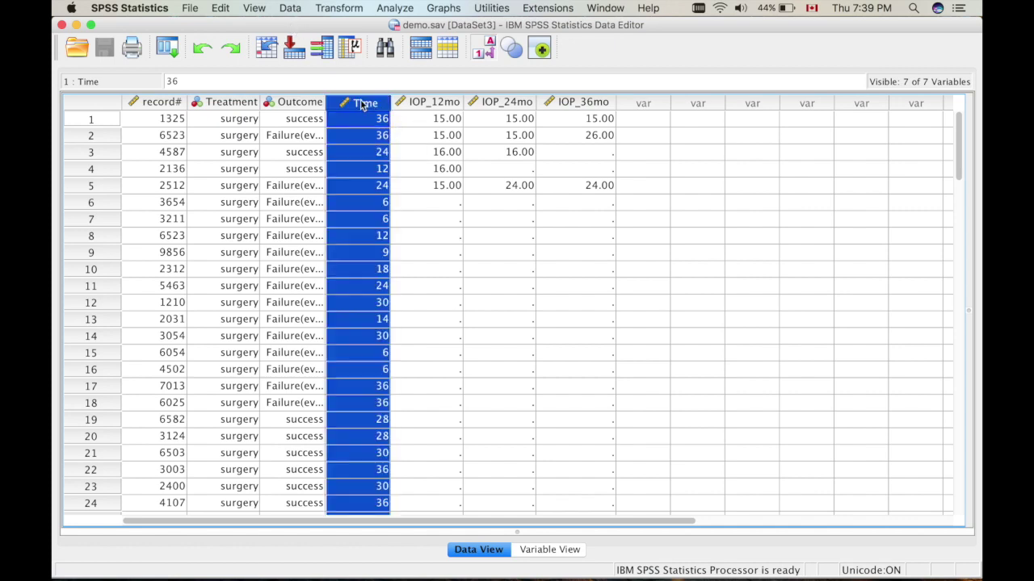
# Create a numeric variable named ID with 0 decimals and move its column after record#.
pyautogui.click(576, 554)
pyautogui.click(182, 212)
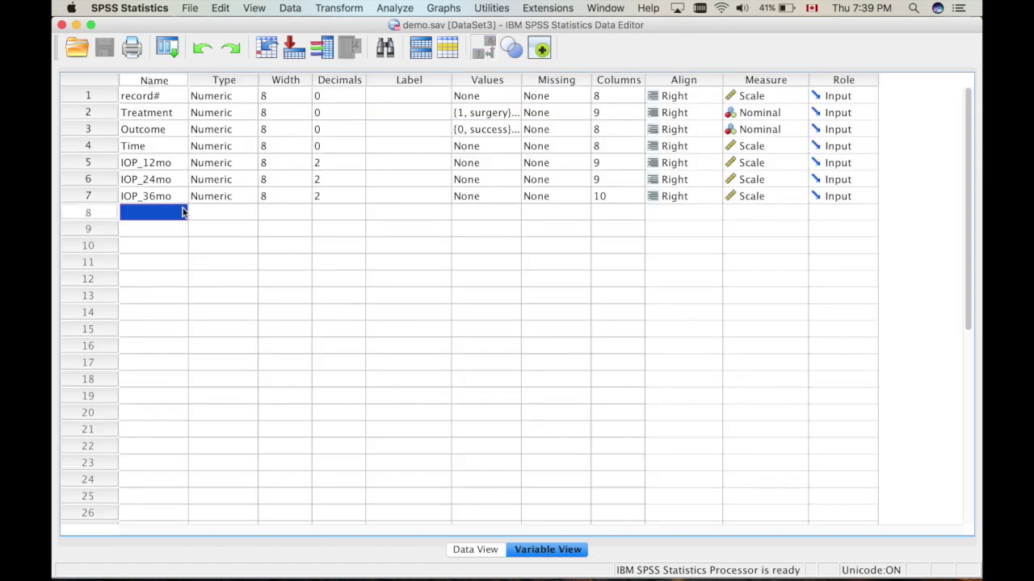
pyautogui.click(182, 211)
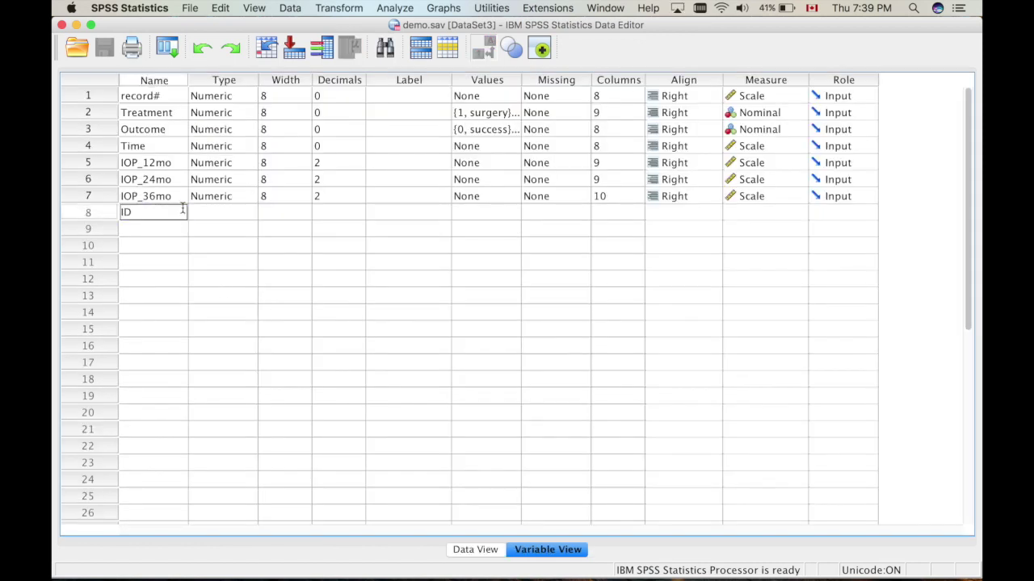
pyautogui.press('Tab')
pyautogui.click(334, 212)
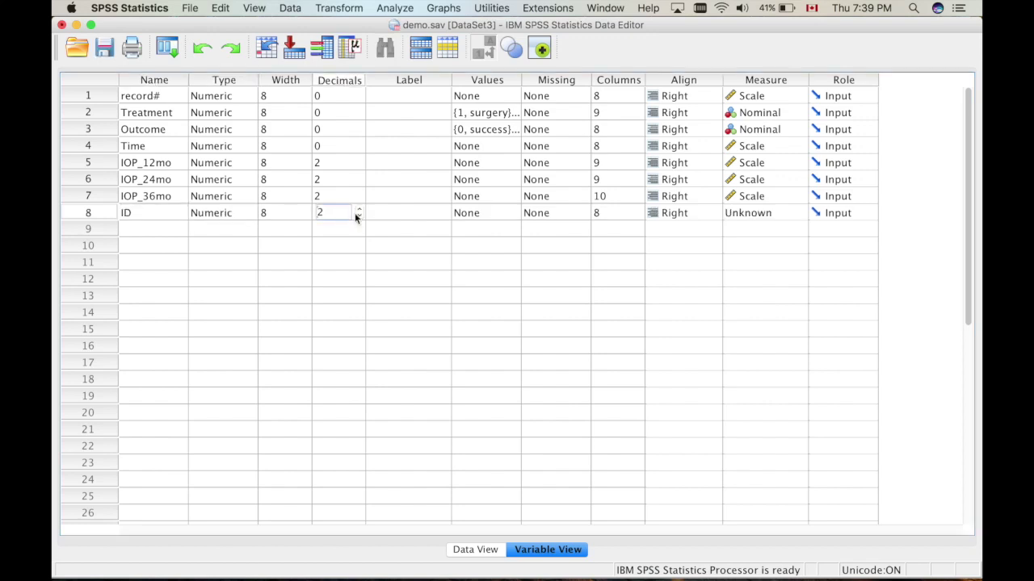
pyautogui.click(358, 217)
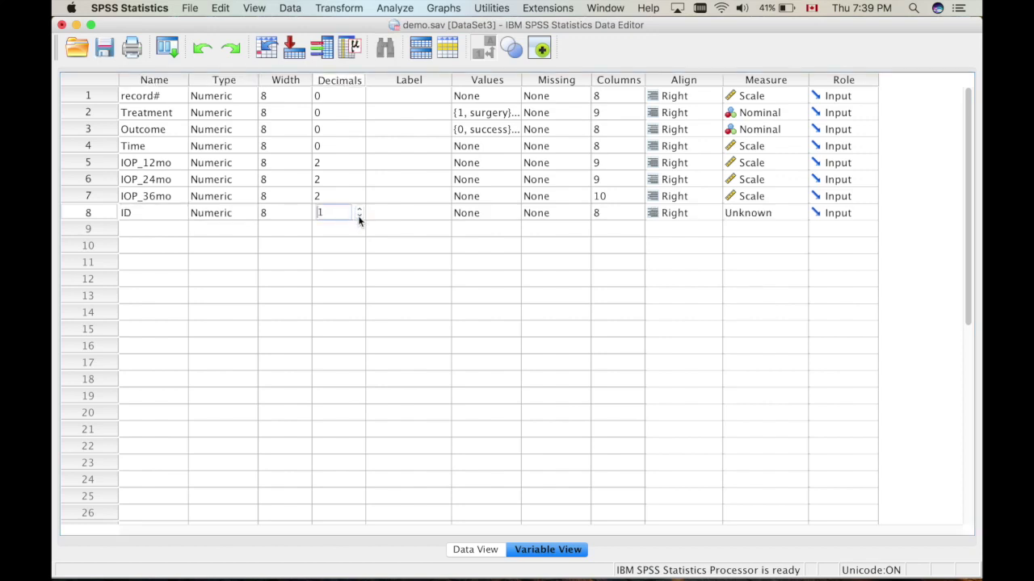
pyautogui.click(485, 551)
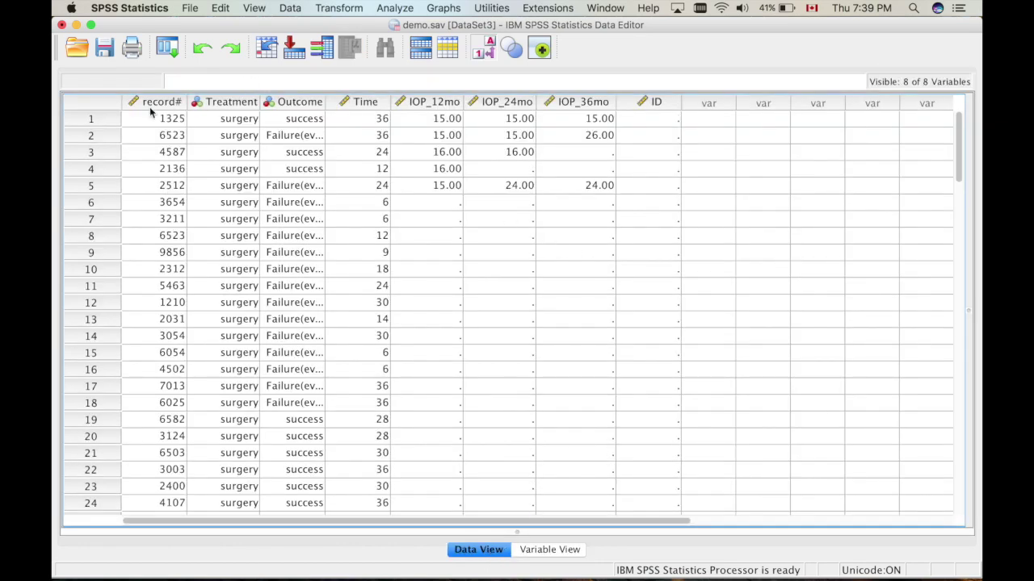
pyautogui.moveTo(654, 103); pyautogui.dragTo(224, 109)
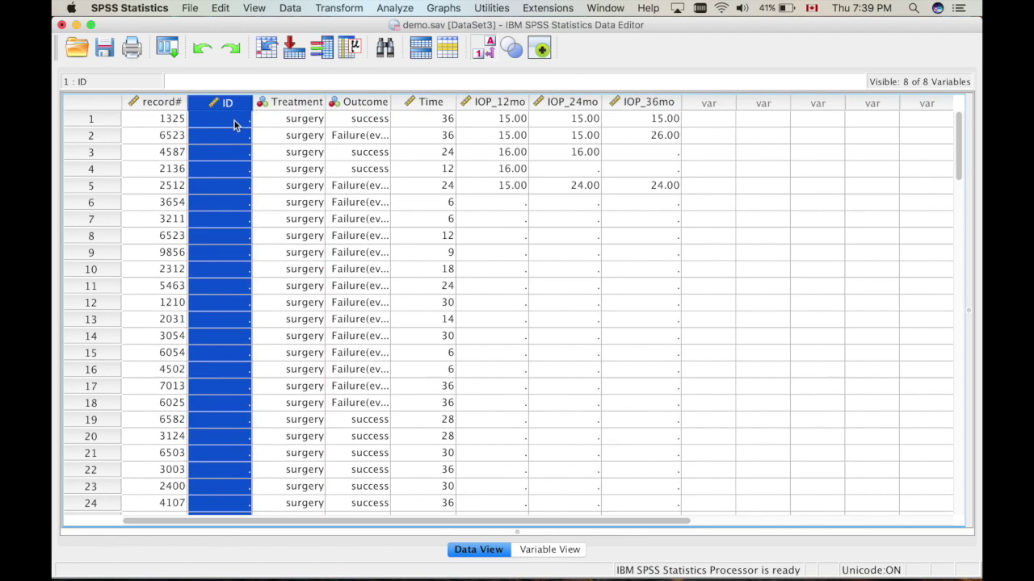
# Enter ID values 1, 2, 3, 4 and 5 for the first five cases.
pyautogui.click(234, 125)
pyautogui.write('1')
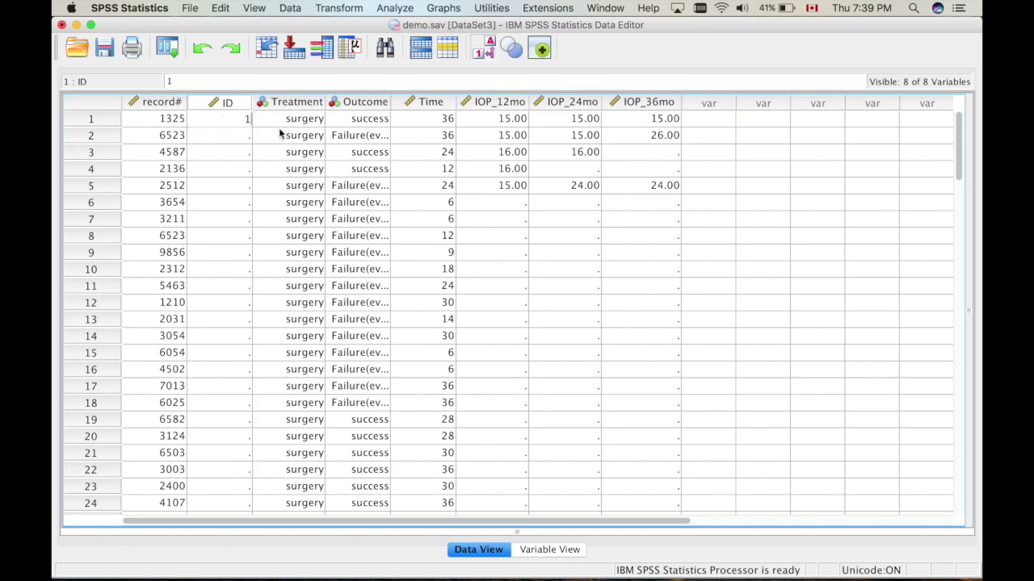
pyautogui.press('Return')
pyautogui.write('2')
pyautogui.press('Return')
pyautogui.write('3')
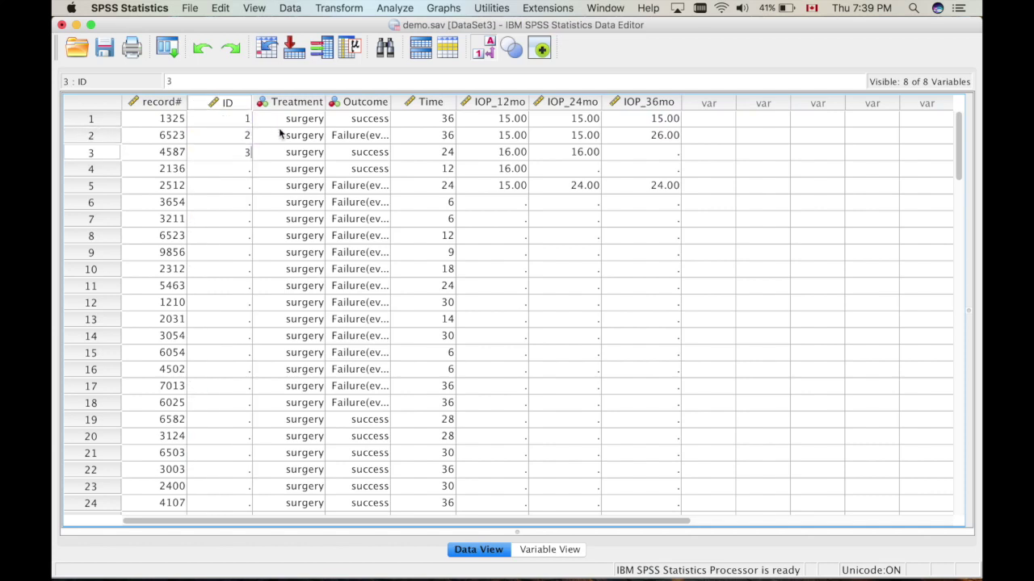
pyautogui.press('Return')
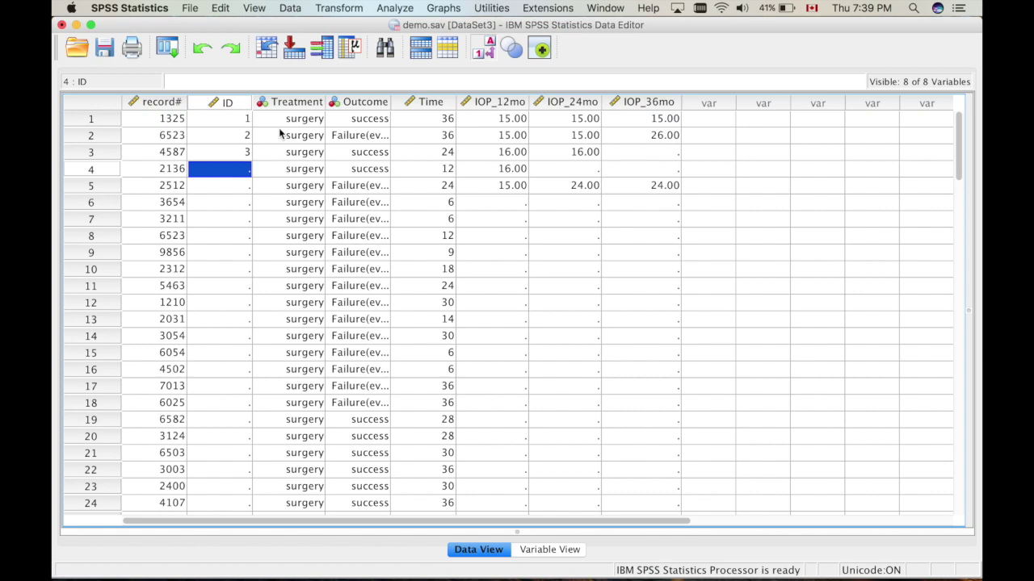
pyautogui.write('4')
pyautogui.press('Return')
pyautogui.write('5')
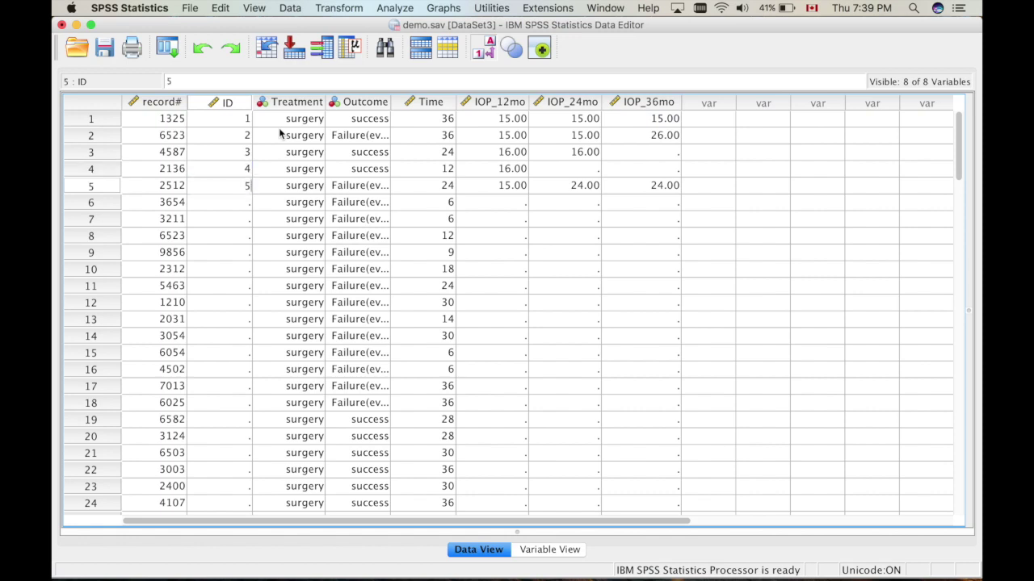
pyautogui.press('Up')
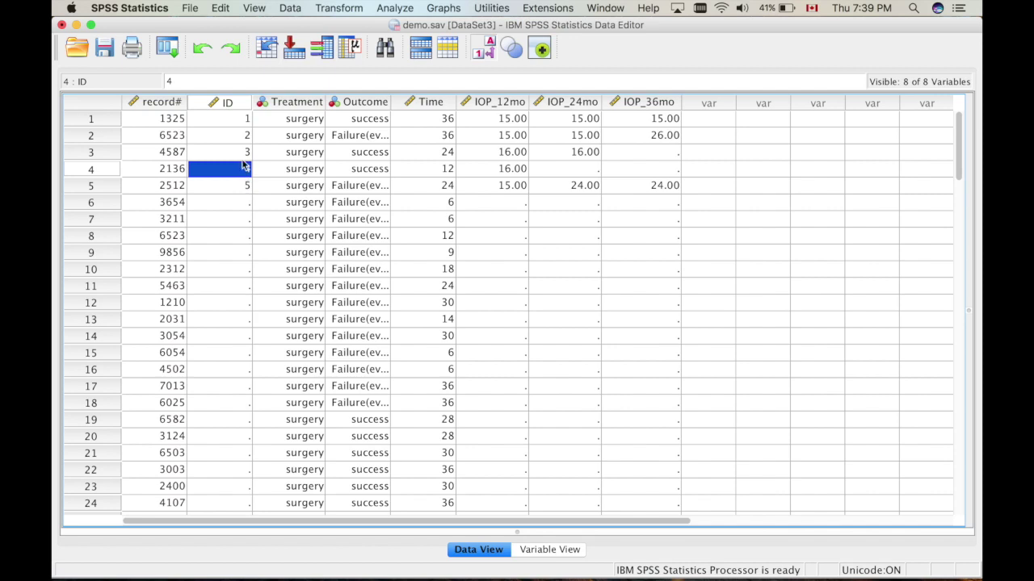
pyautogui.click(441, 106)
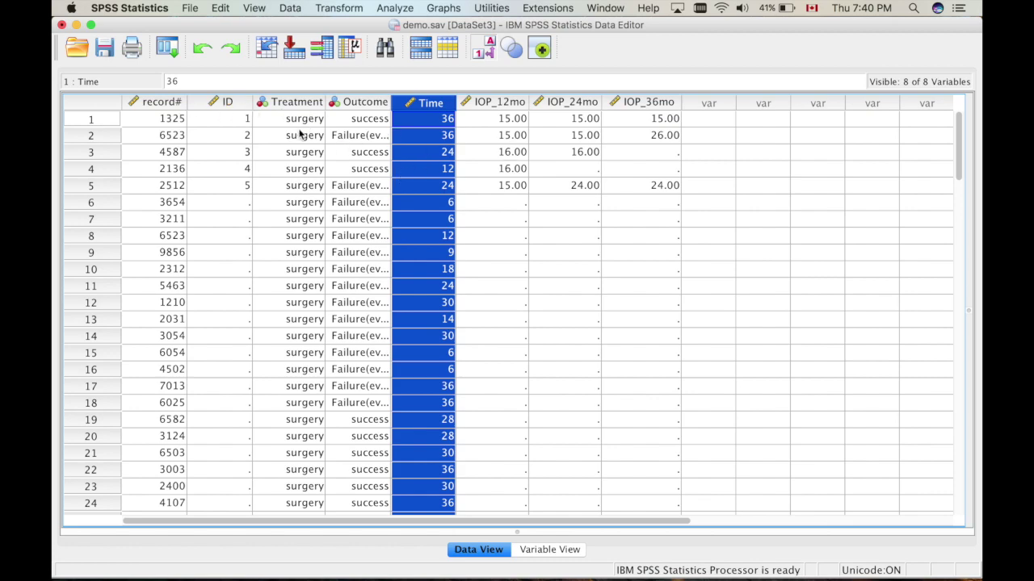
pyautogui.scroll(-10, 323, 166)
pyautogui.scroll(-11, 323, 168)
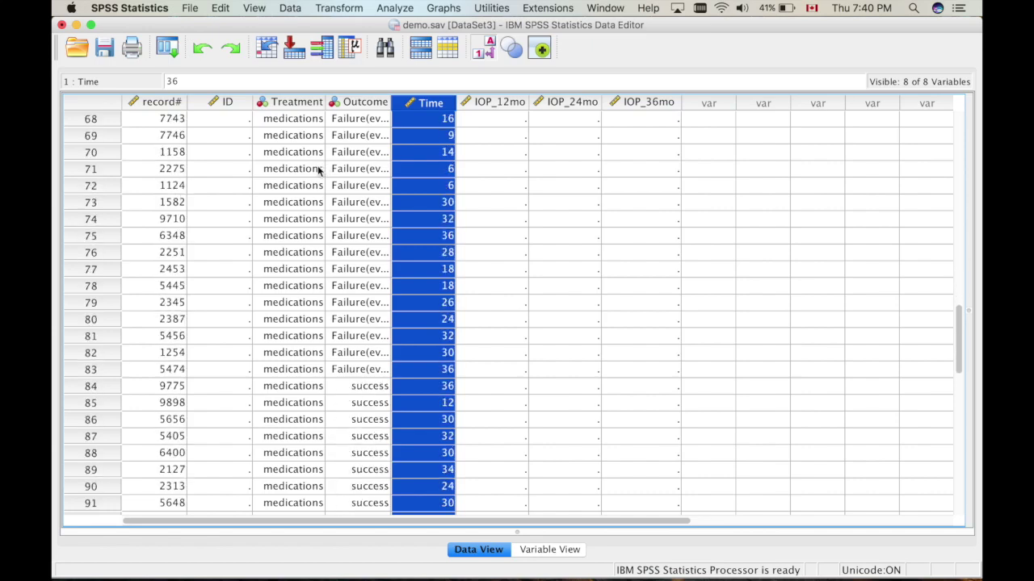
pyautogui.scroll(20, 234, 279)
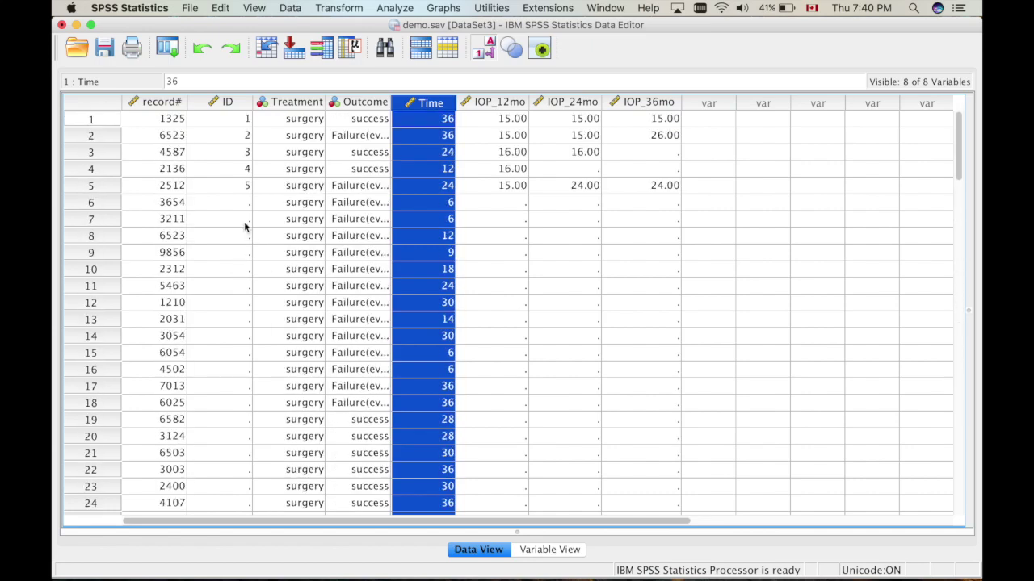
pyautogui.click(229, 104)
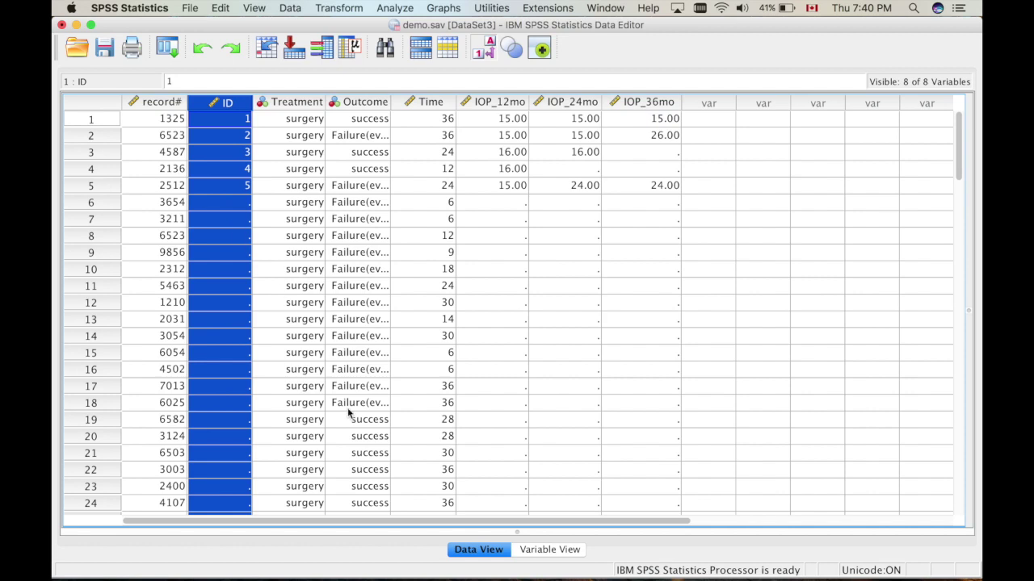
pyautogui.click(554, 555)
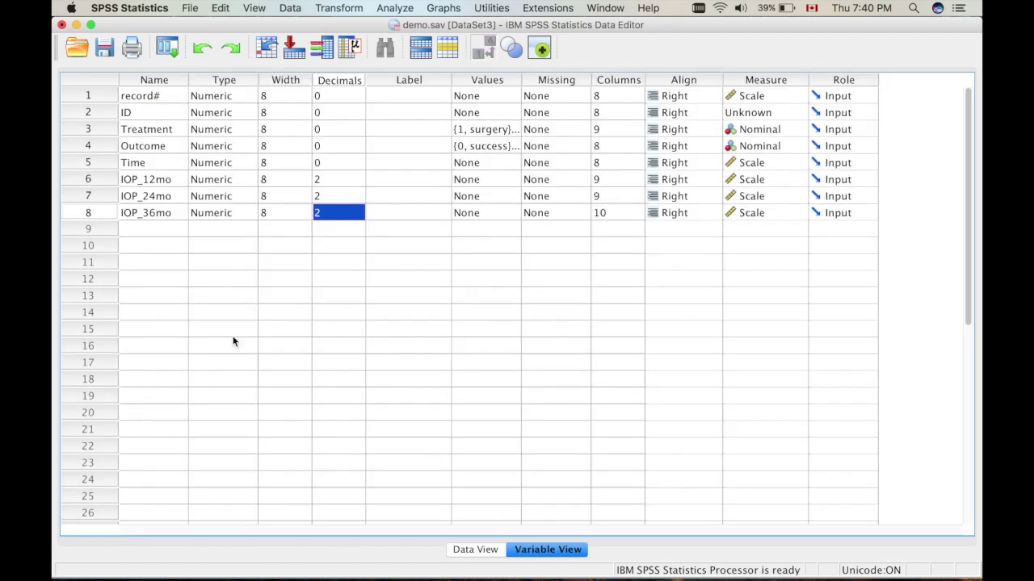
# Clear the ID variable's row in Variable View, leaving seven variables.
pyautogui.click(104, 110)
pyautogui.rightClick(104, 113)
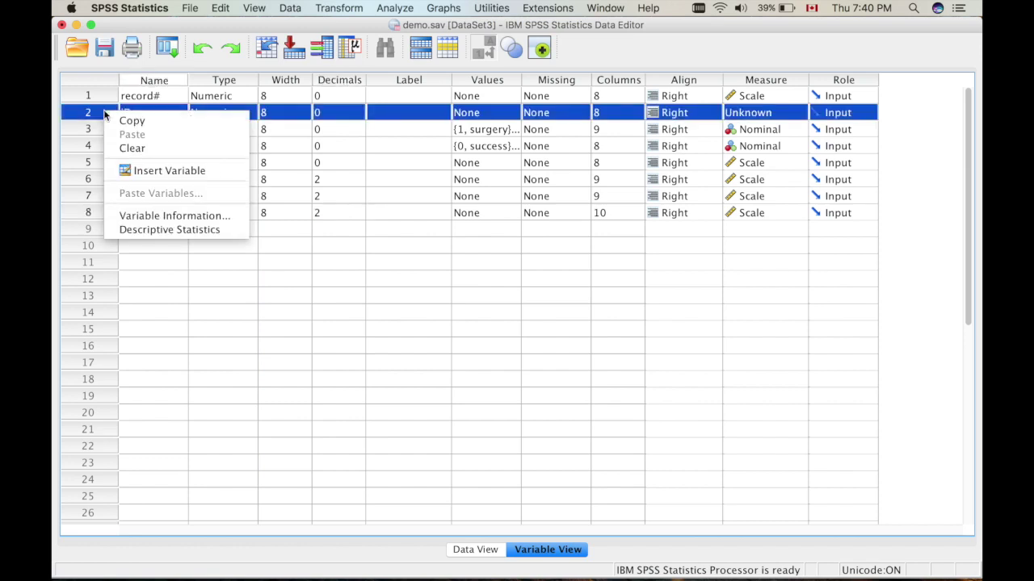
pyautogui.click(134, 148)
pyautogui.click(491, 556)
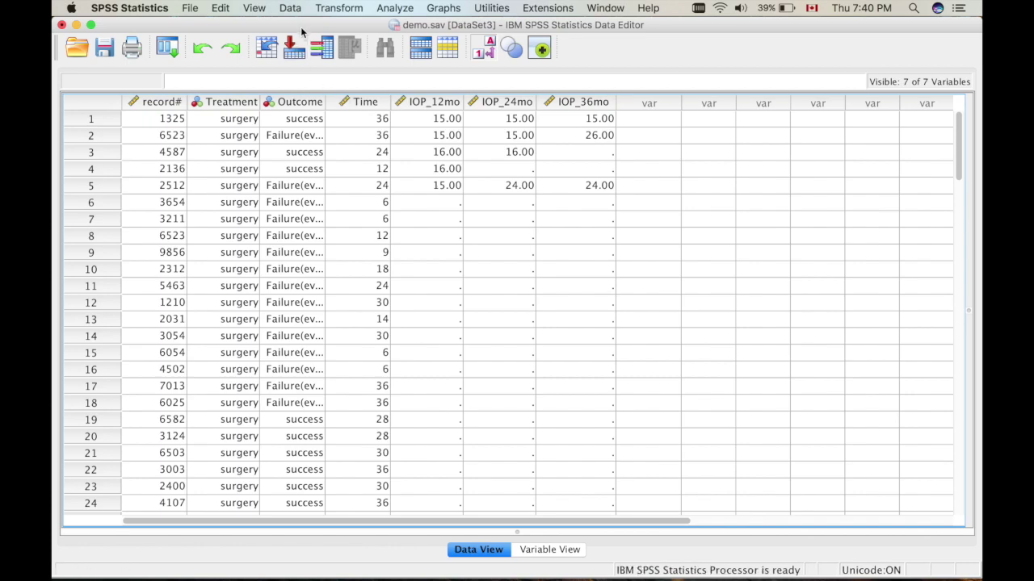
pyautogui.click(394, 7)
# Compute a new target variable ID with the expression $CASENUM.
pyautogui.moveTo(351, 7)
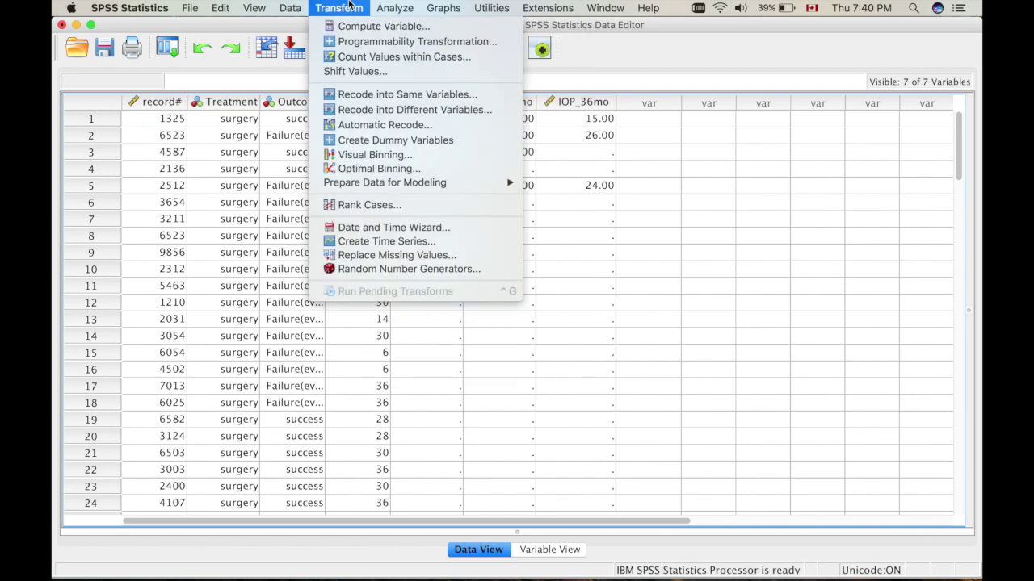
pyautogui.click(361, 27)
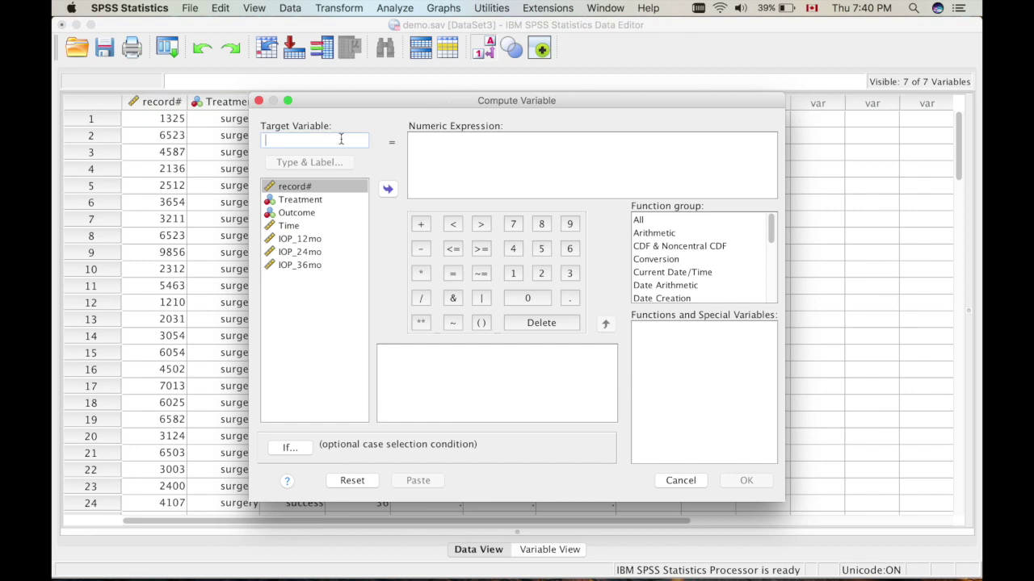
pyautogui.write('ID')
pyautogui.click(664, 217)
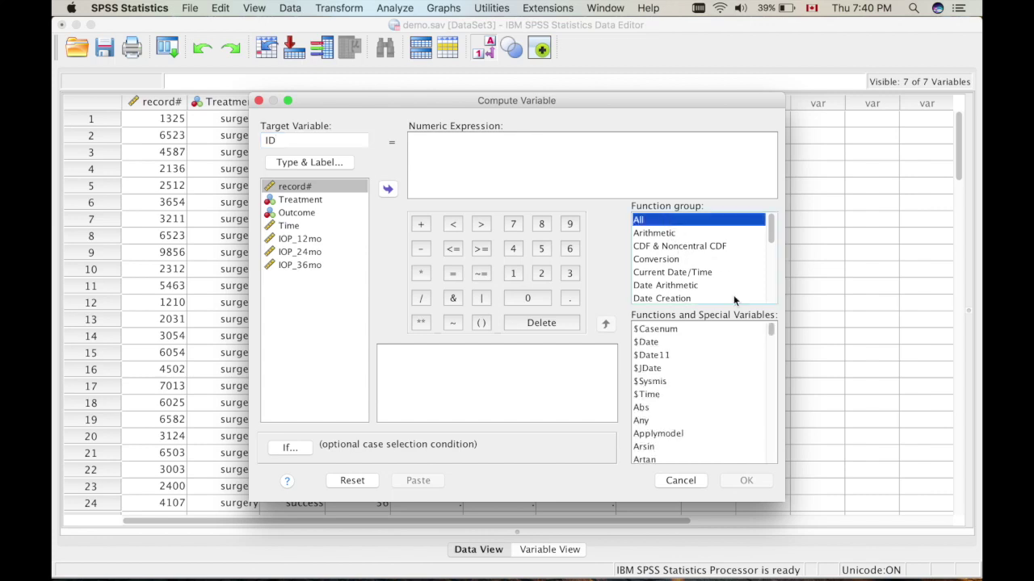
pyautogui.click(678, 330)
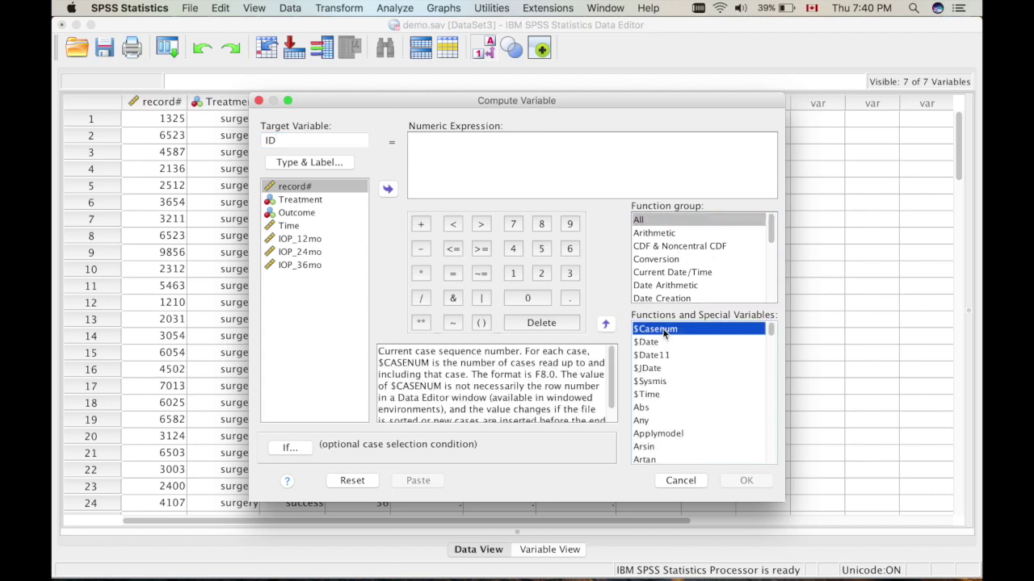
pyautogui.doubleClick(665, 329)
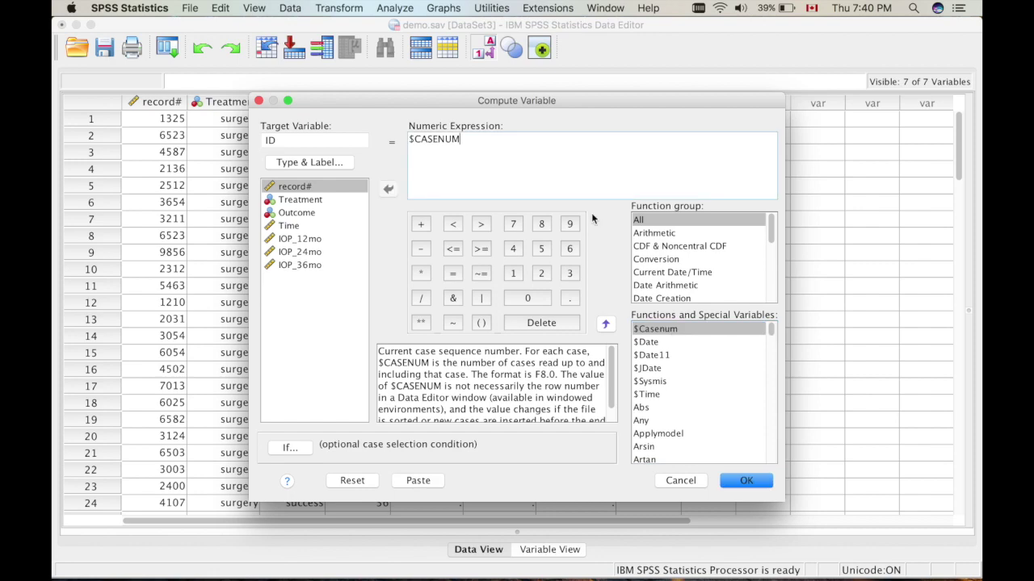
pyautogui.click(744, 481)
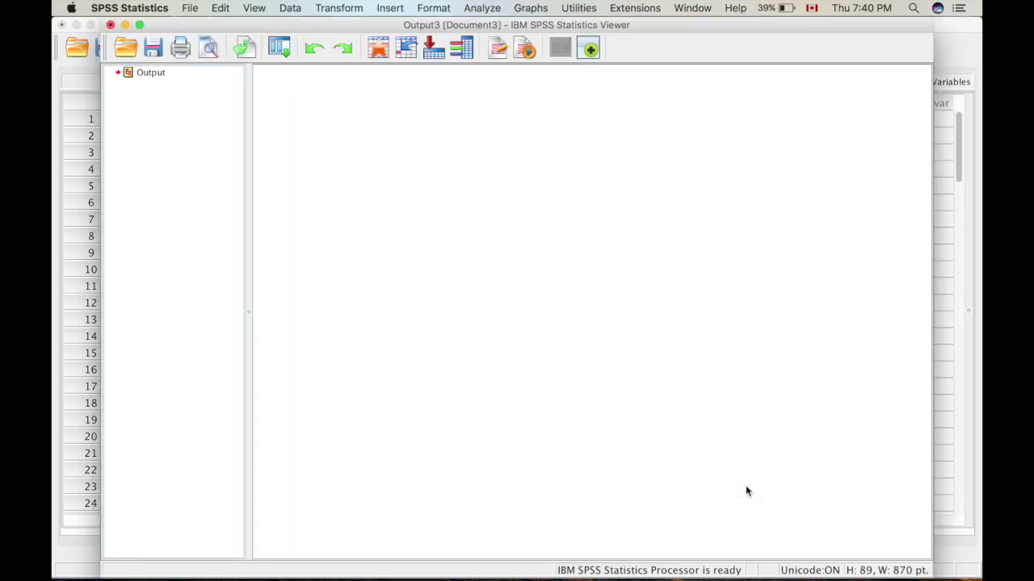
pyautogui.click(968, 91)
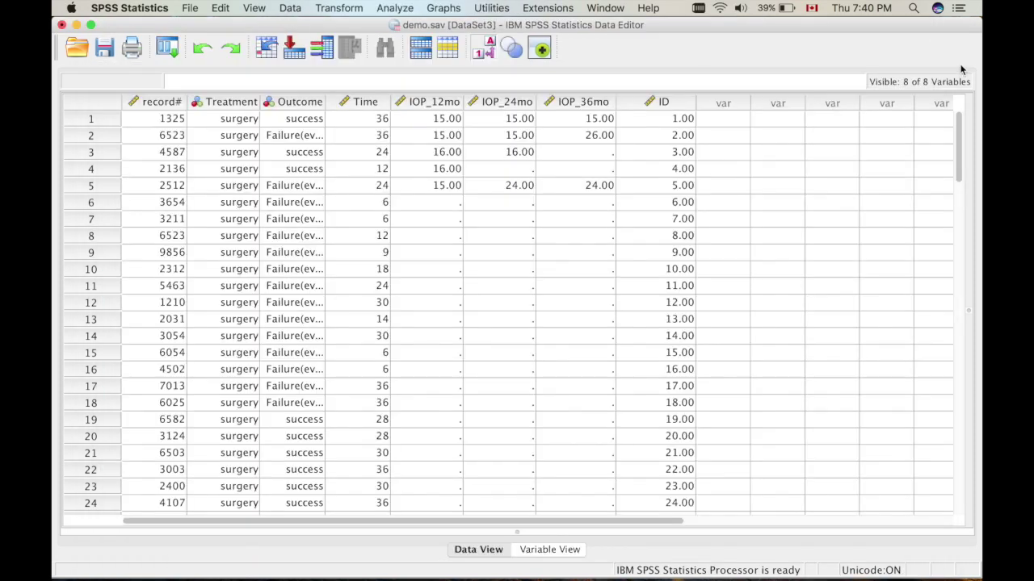
# Drag the ID column next to record# and set its Decimals to 0.
pyautogui.click(664, 103)
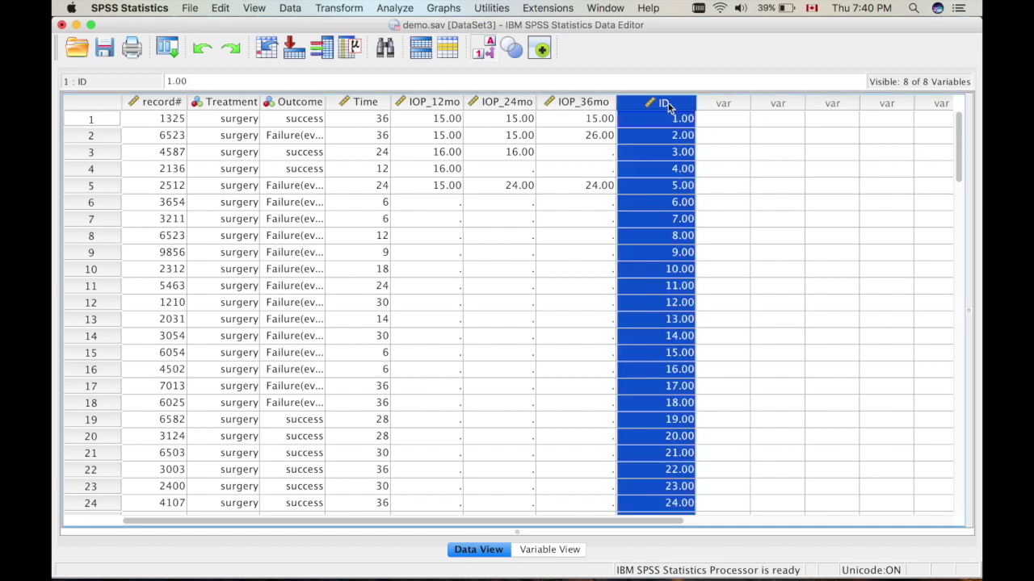
pyautogui.moveTo(677, 105); pyautogui.dragTo(225, 108)
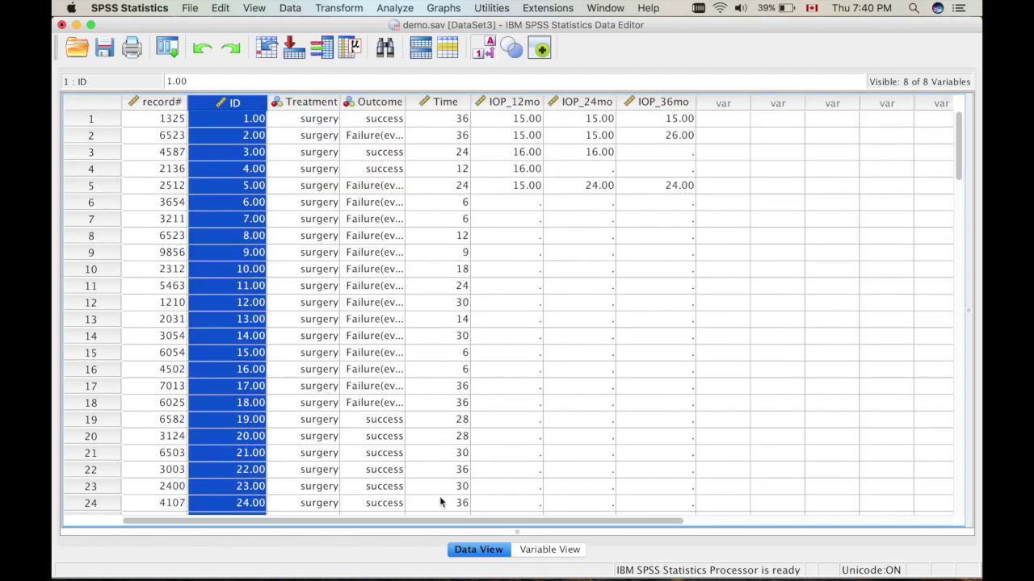
pyautogui.click(538, 550)
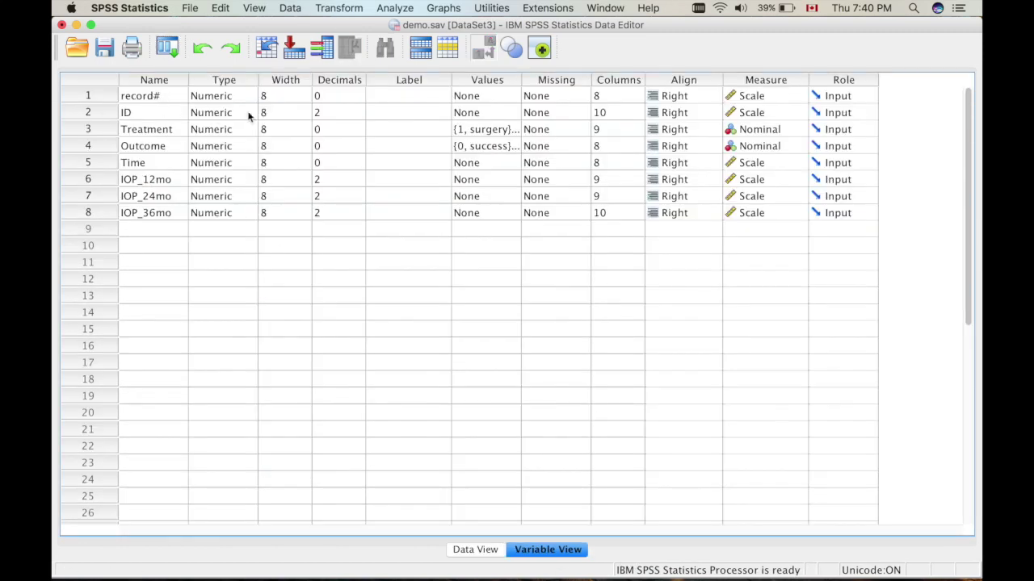
pyautogui.click(330, 113)
pyautogui.click(358, 118)
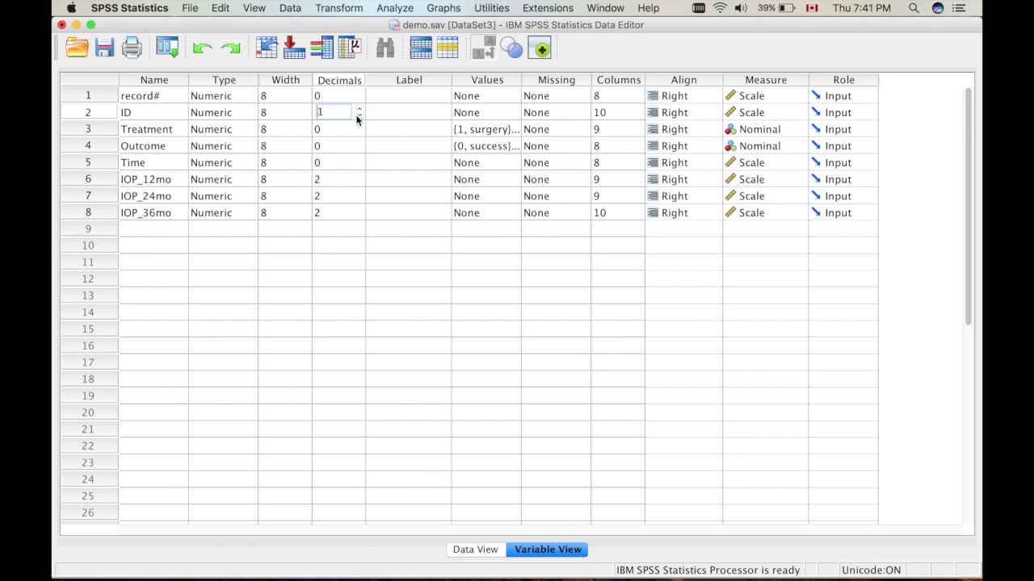
pyautogui.click(485, 552)
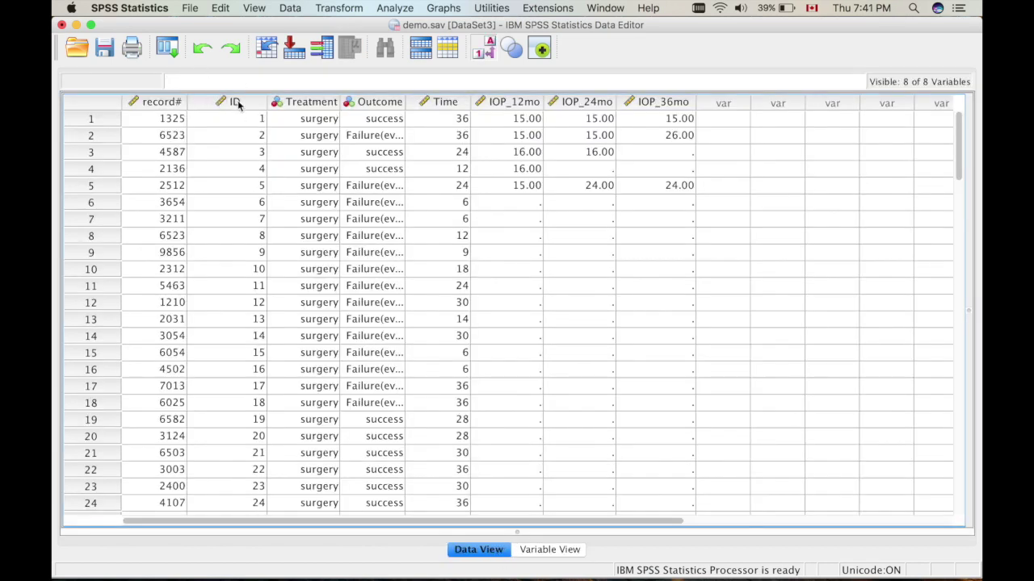
pyautogui.scroll(-20, 239, 103)
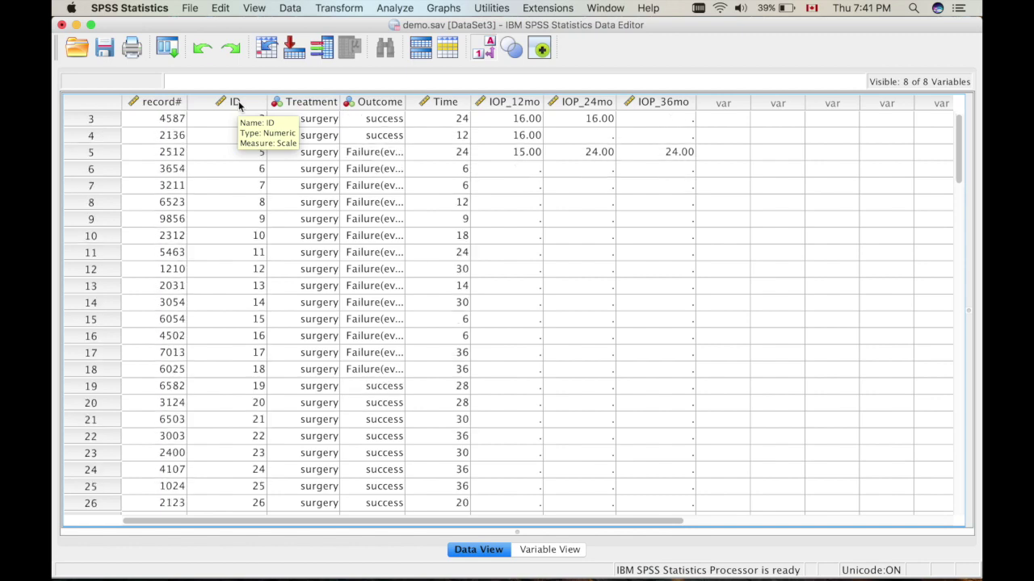
pyautogui.scroll(20, 242, 158)
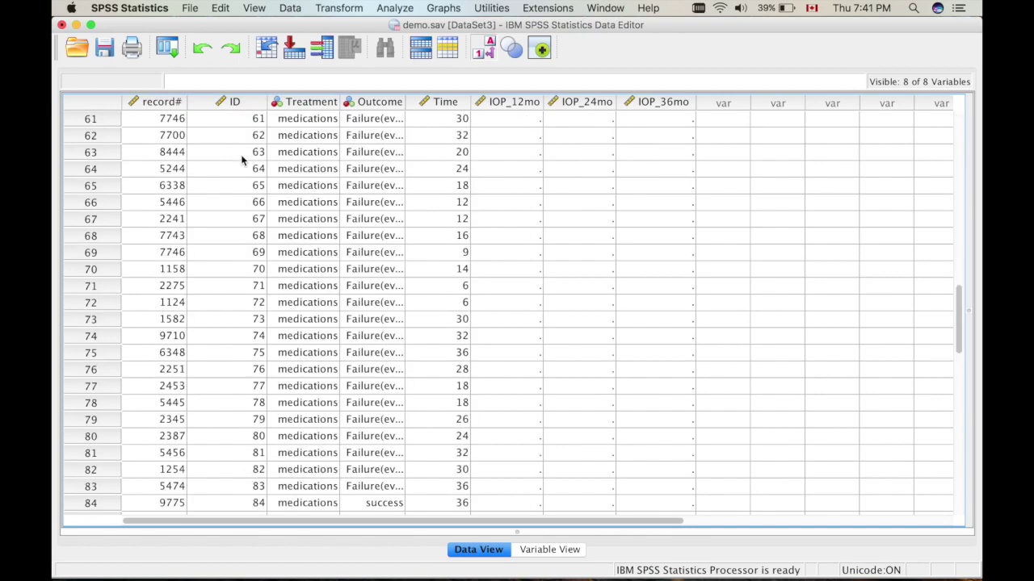
# Apply Sort Descending to the Time column so the longest times come first.
pyautogui.click(436, 107)
pyautogui.rightClick(440, 99)
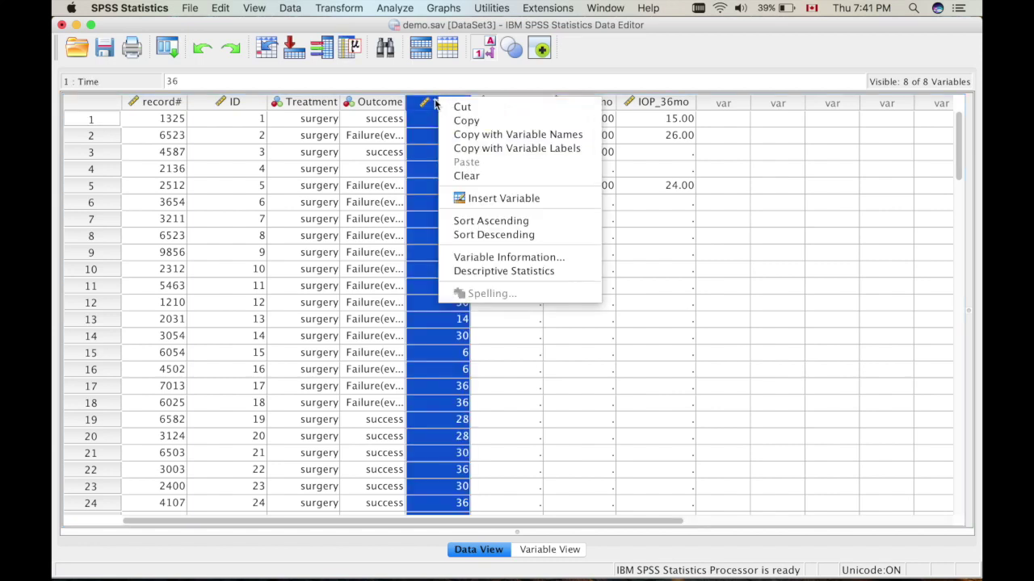
pyautogui.click(435, 104)
pyautogui.scroll(-4, 237, 169)
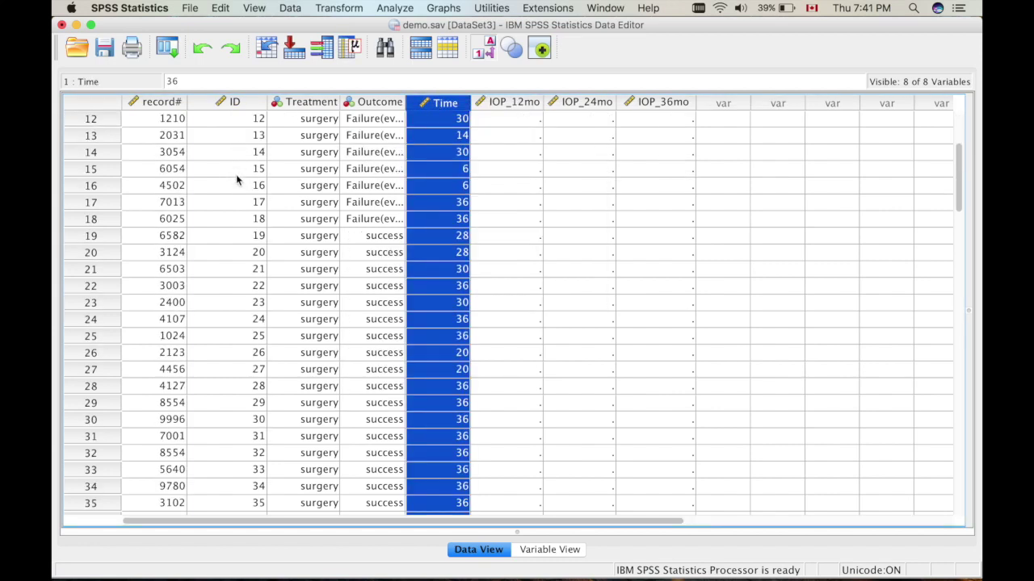
pyautogui.scroll(4, 236, 175)
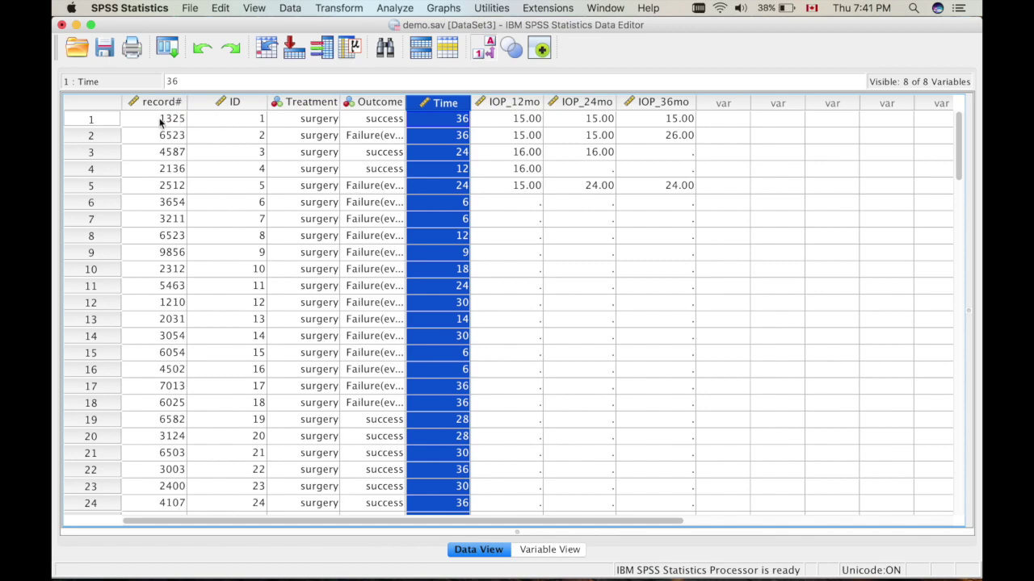
pyautogui.scroll(-8, 122, 164)
pyautogui.scroll(8, 122, 163)
pyautogui.rightClick(445, 104)
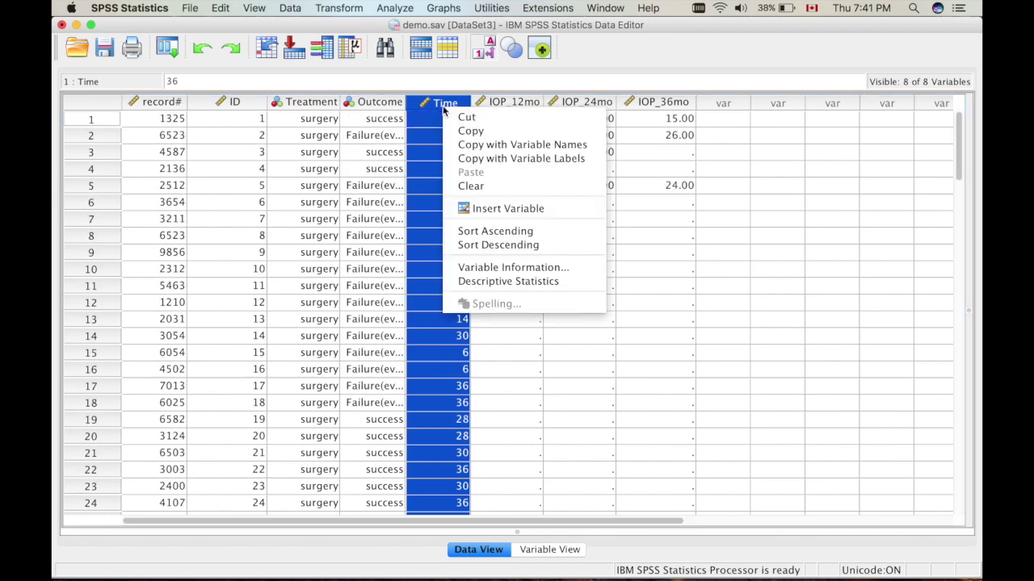
pyautogui.click(492, 246)
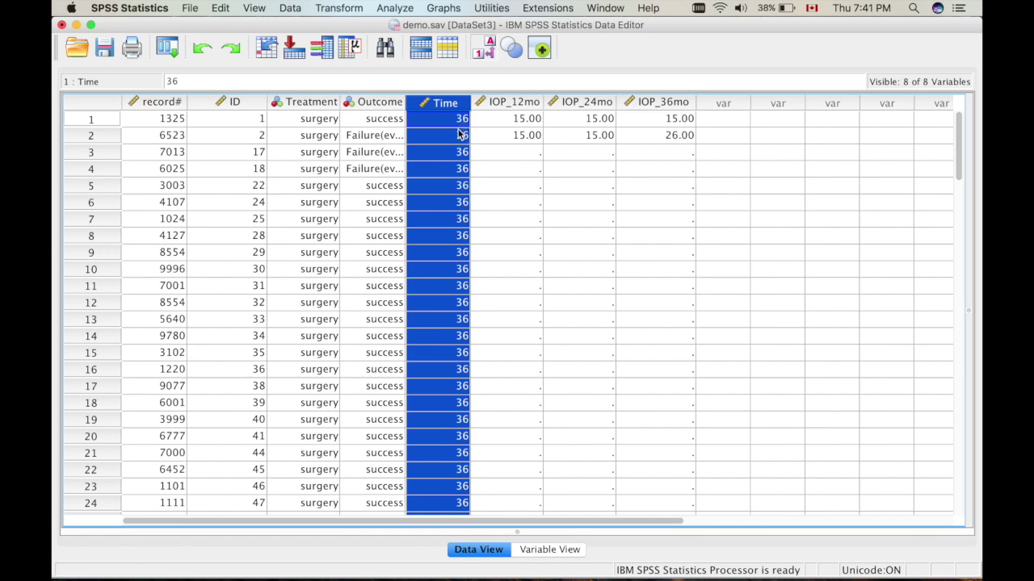
pyautogui.scroll(-10, 263, 143)
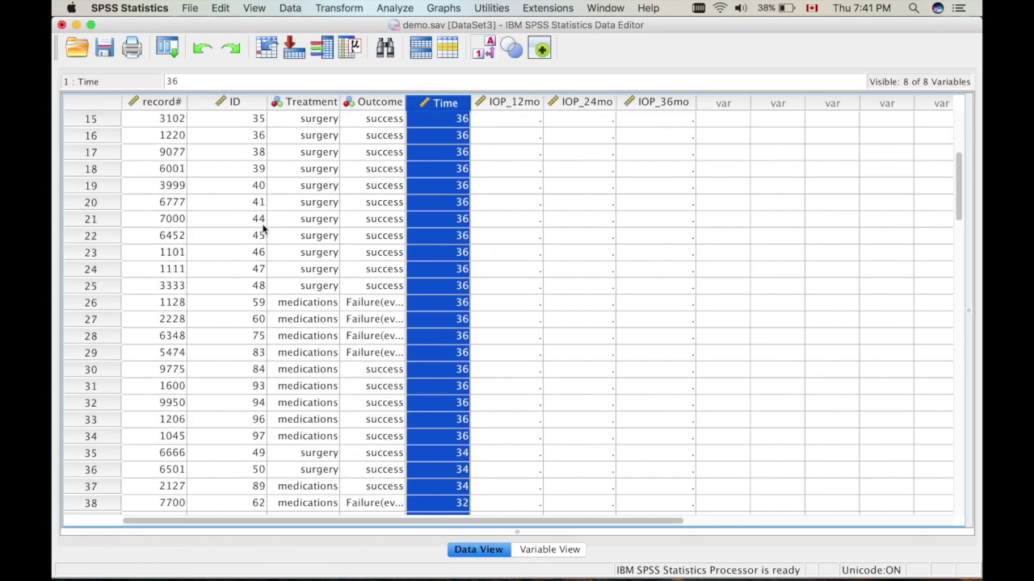
pyautogui.scroll(10, 260, 242)
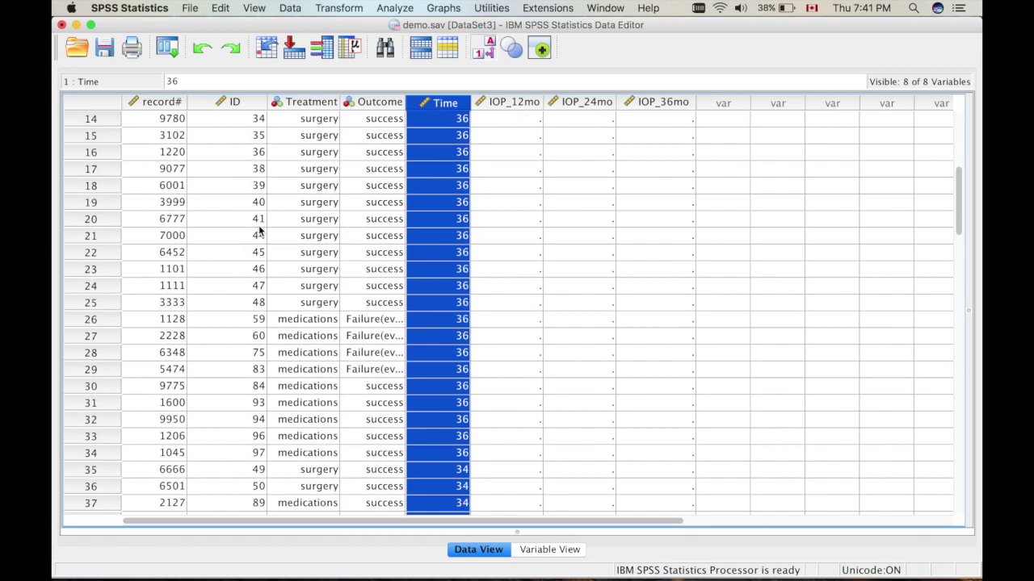
pyautogui.click(240, 103)
# Sort cases by ID ascending and spot-check the ID values in rows 1 and 11.
pyautogui.rightClick(241, 106)
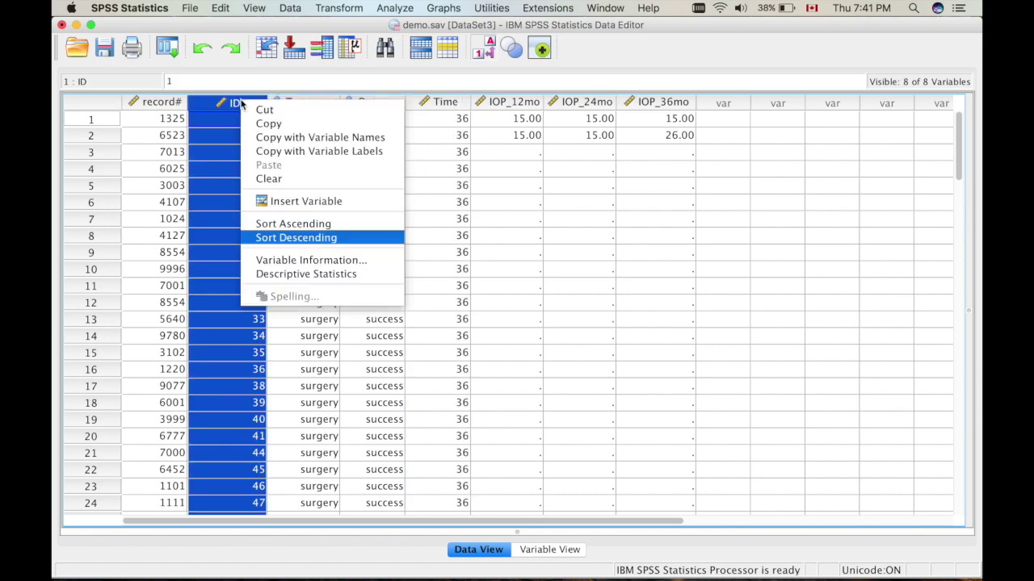
pyautogui.click(287, 225)
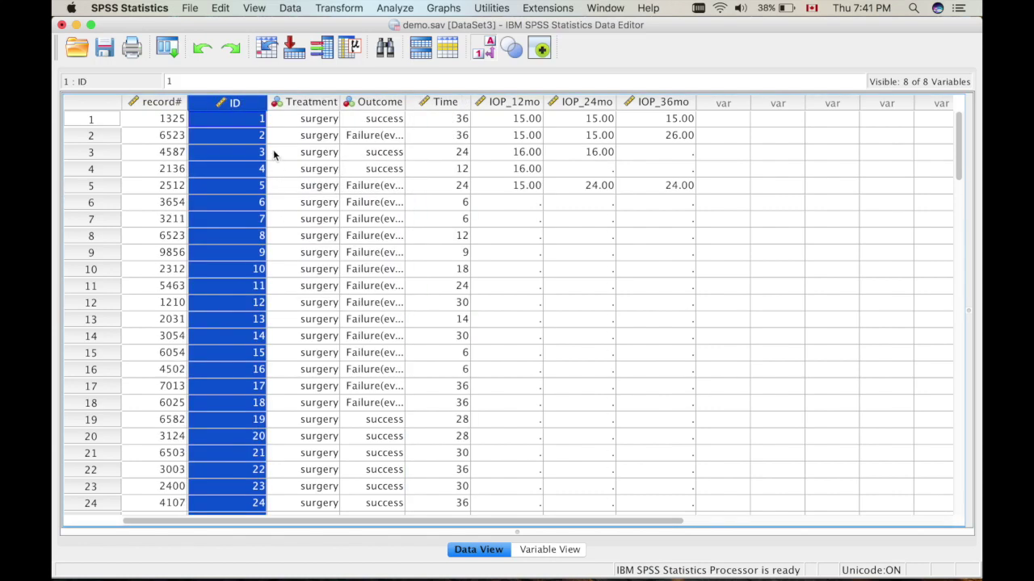
pyautogui.click(255, 286)
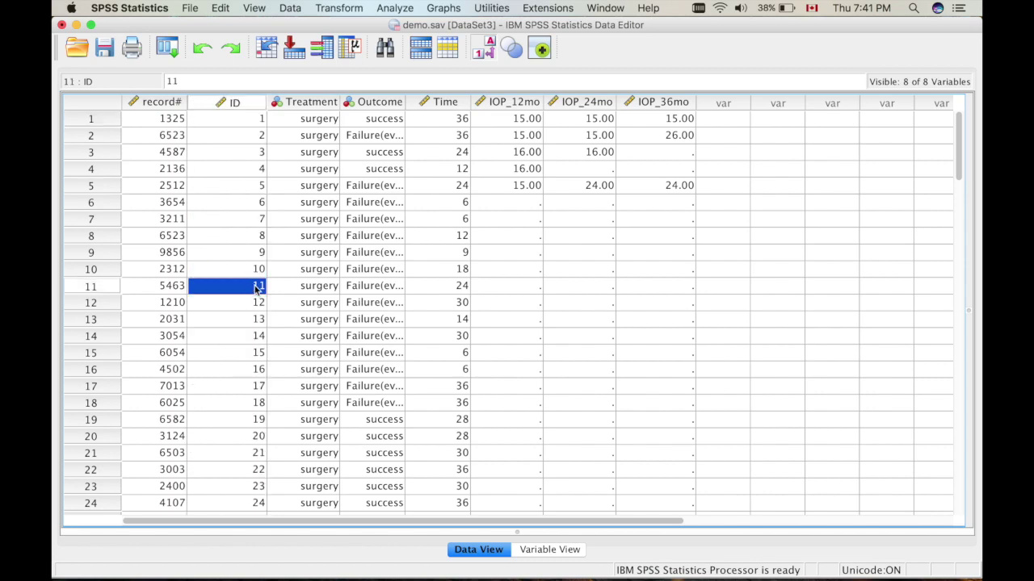
pyautogui.scroll(-7, 258, 286)
pyautogui.scroll(7, 259, 286)
pyautogui.click(251, 122)
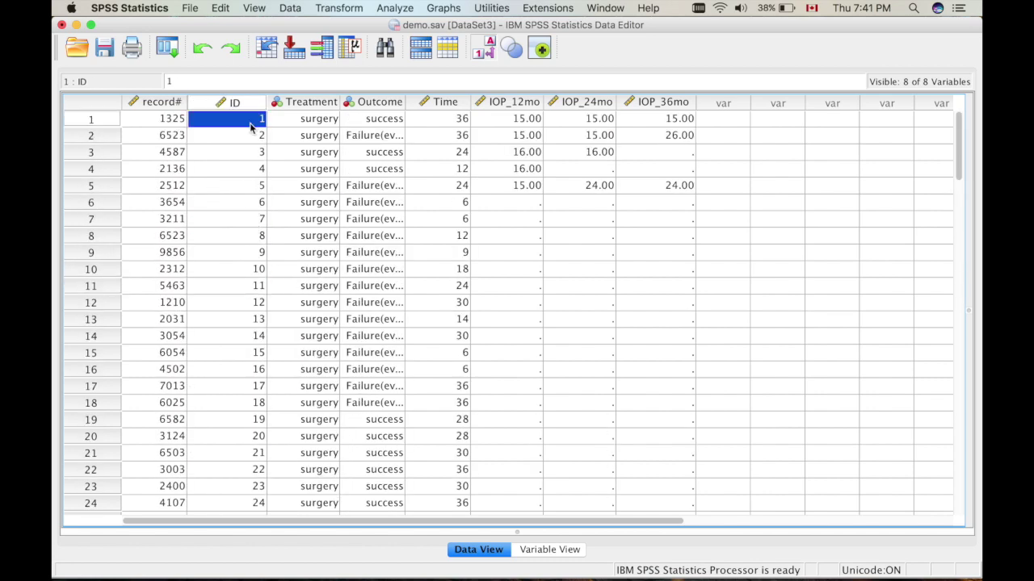
pyautogui.click(630, 235)
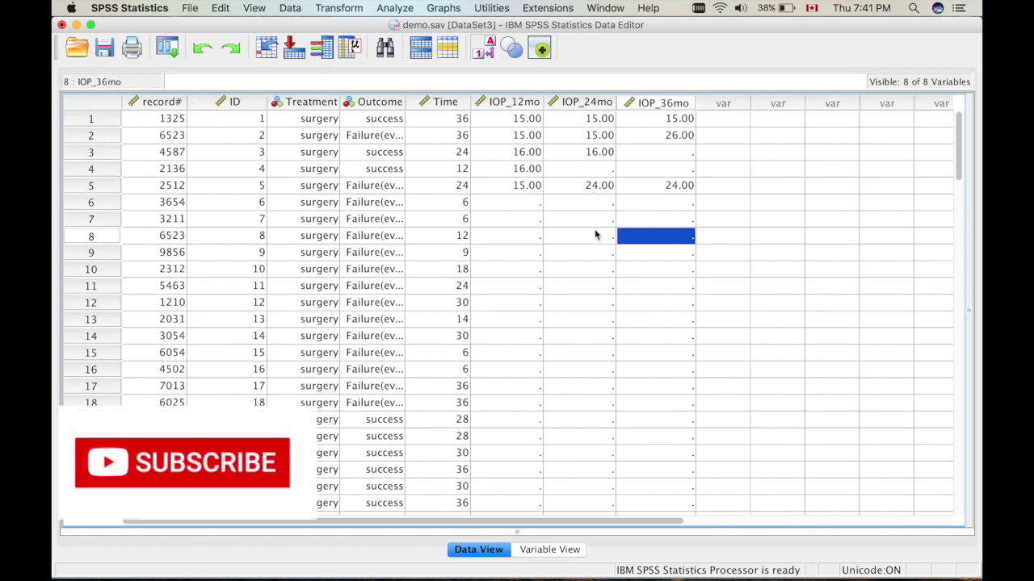